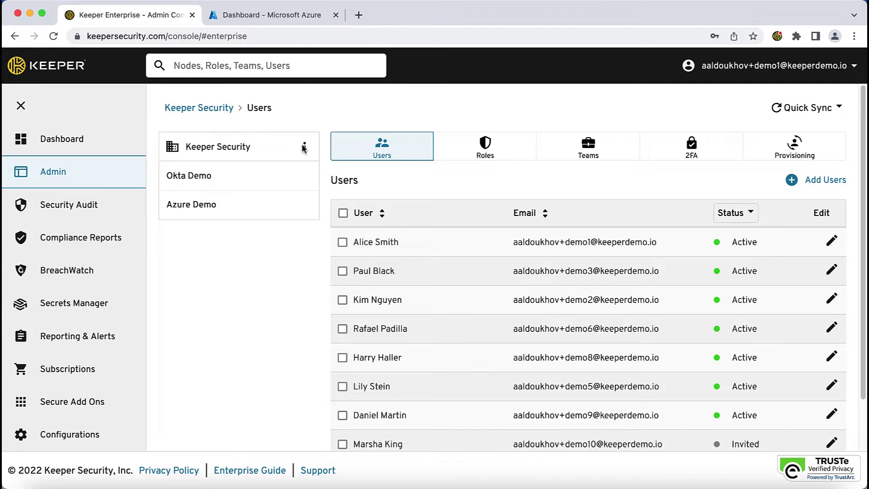
Step: From Azure AD's Enterprise applications gallery, search 'keeper' and select Keeper Password Manager
left_click(295, 15)
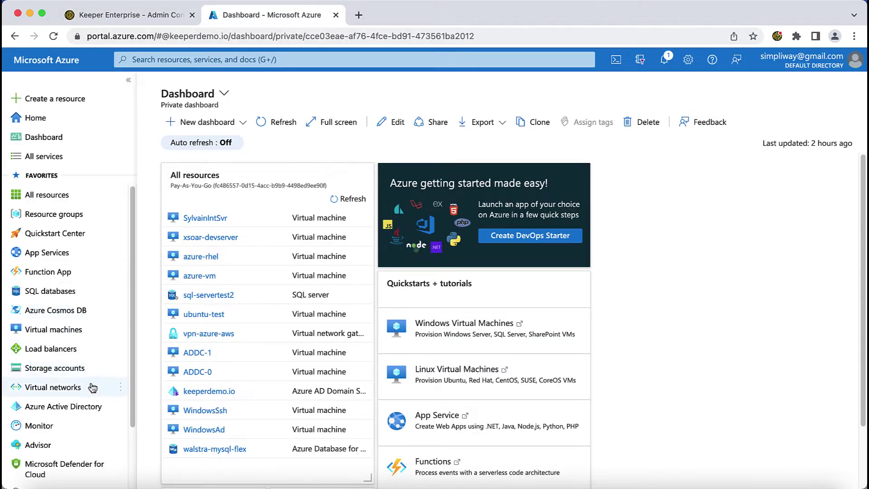
left_click(98, 407)
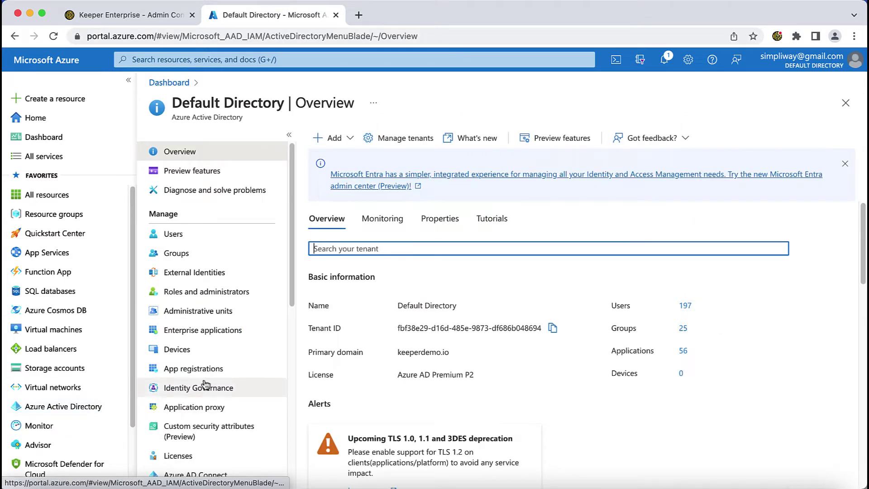
left_click(255, 334)
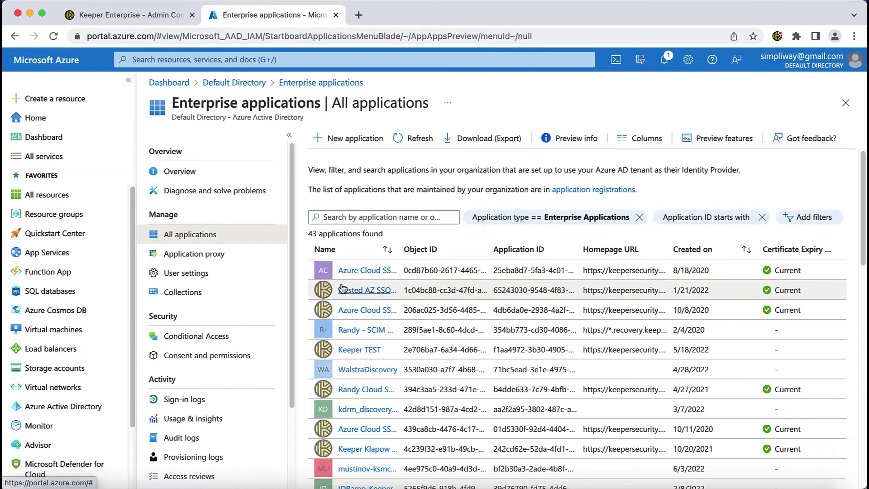
left_click(344, 142)
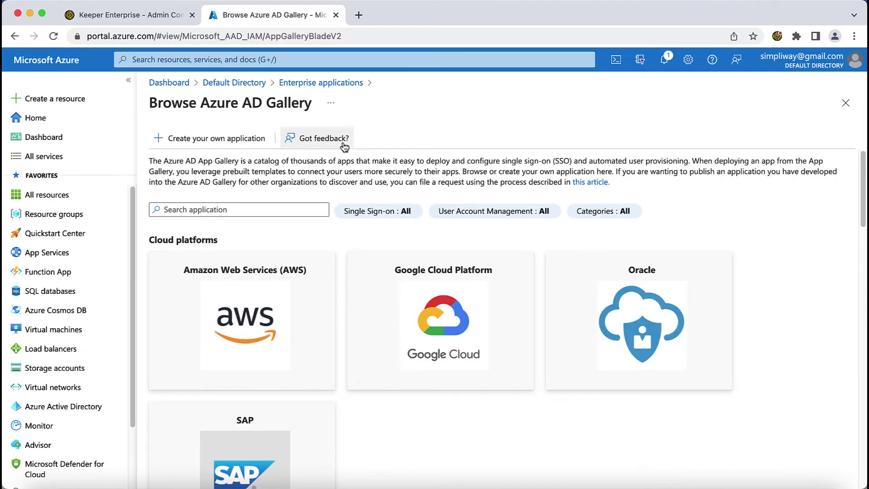
left_click(270, 212)
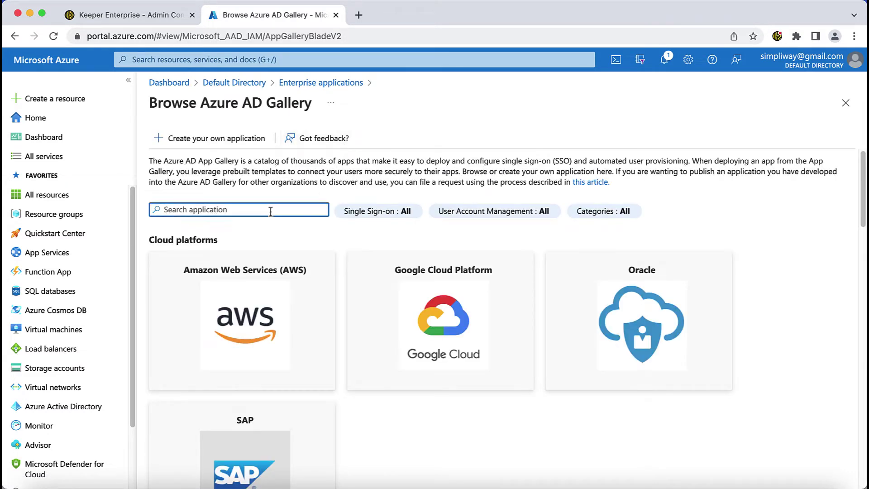
type("keeper")
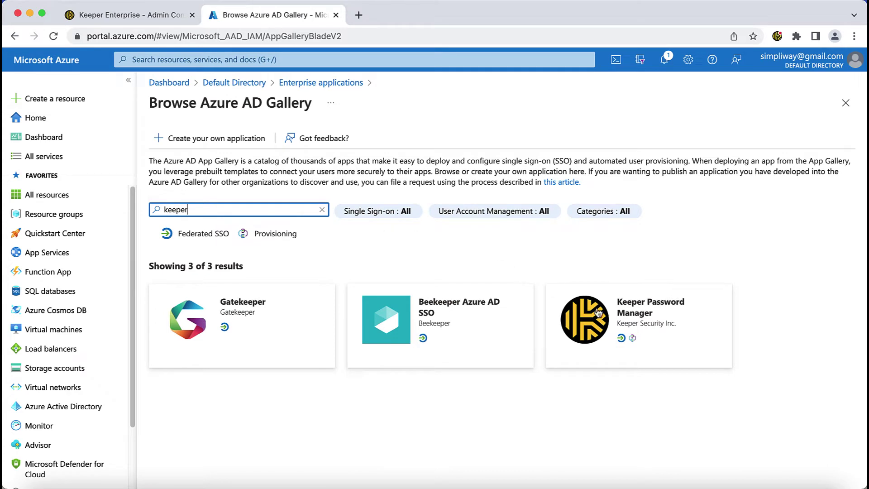
left_click(623, 304)
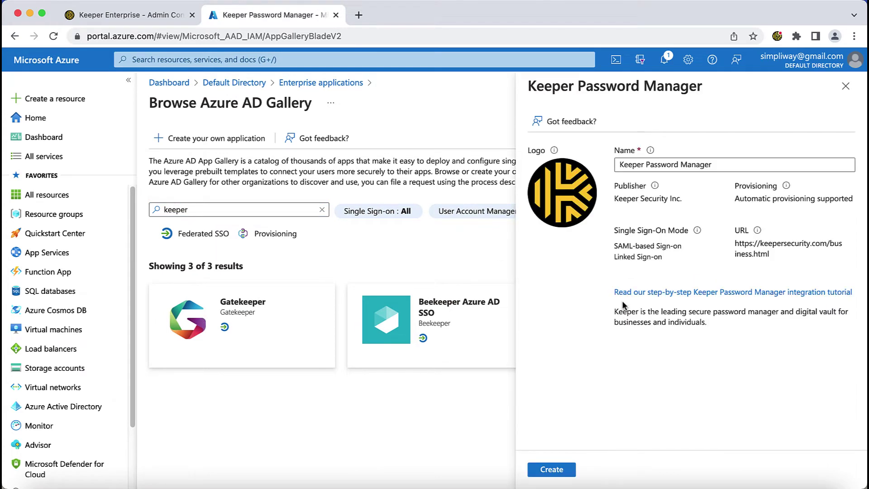
Step: Create the Keeper Password Manager app and set its provisioning mode to Automatic
left_click(552, 469)
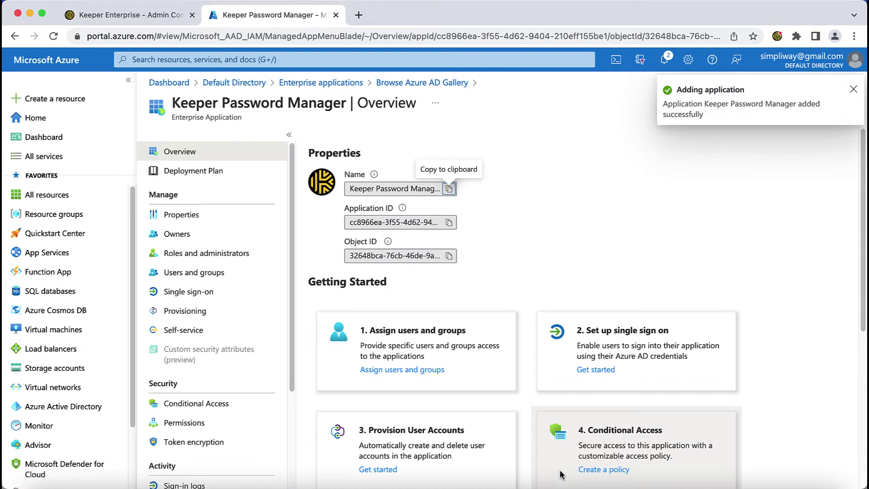
left_click(397, 475)
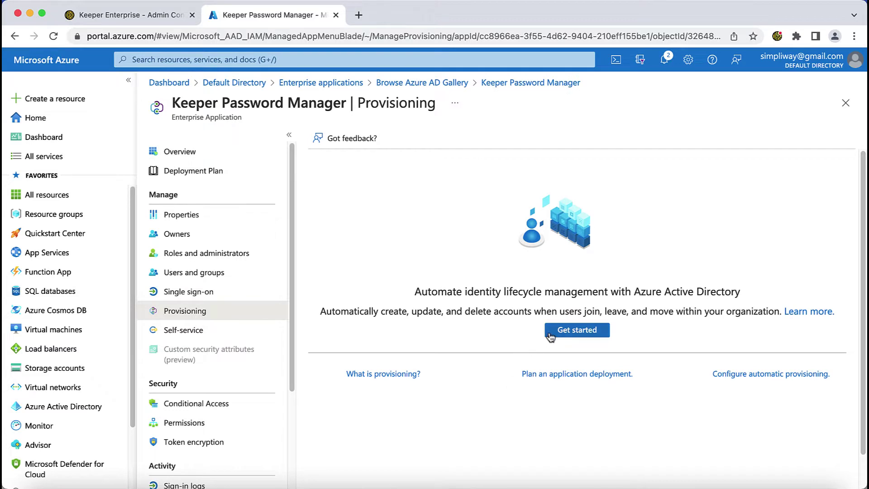
left_click(550, 333)
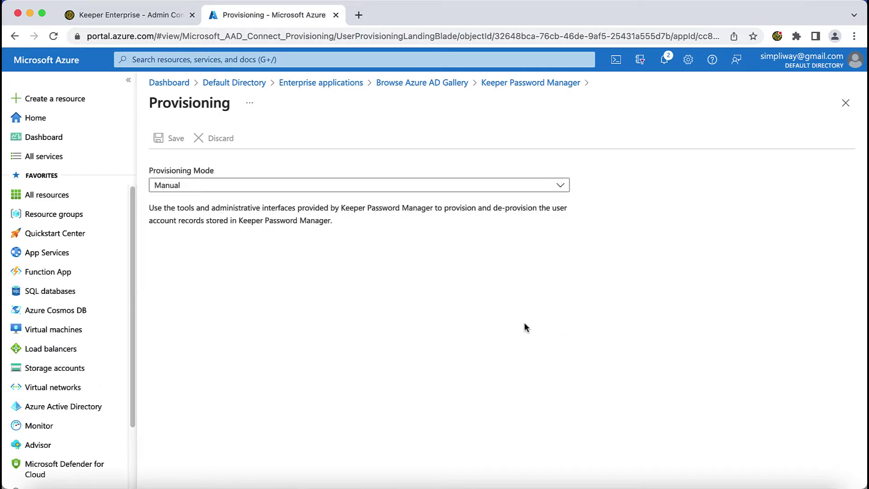
left_click(549, 190)
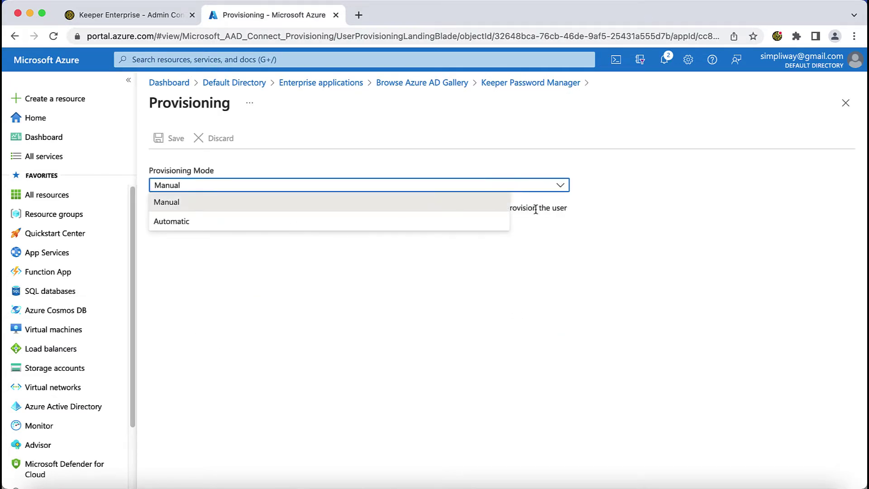
left_click(496, 223)
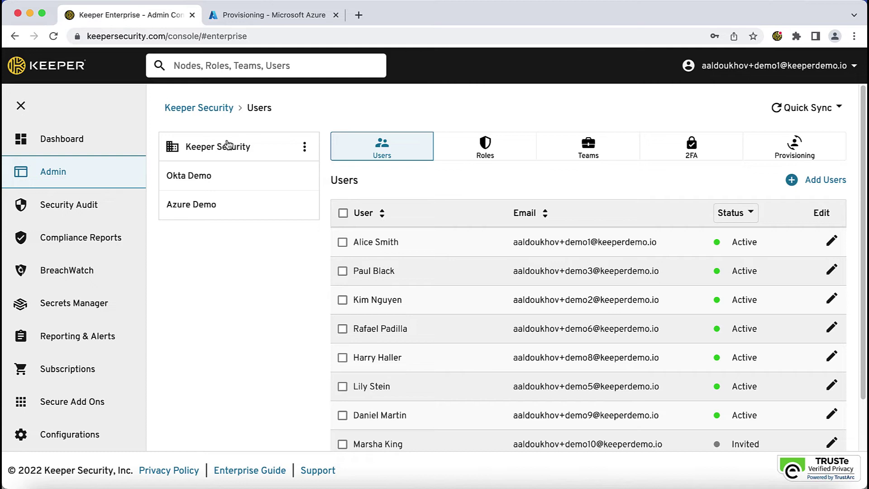
Step: Add a SCIM provisioning method to the Azure Demo node and generate its token
left_click(264, 207)
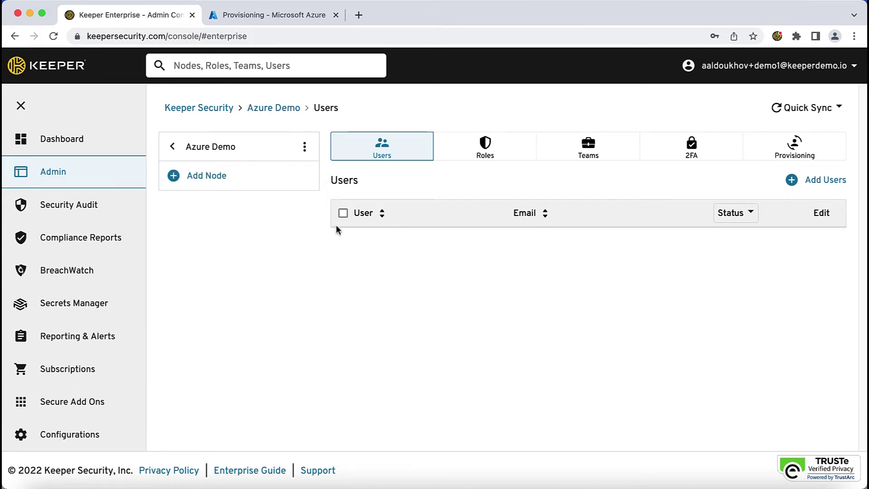
left_click(764, 145)
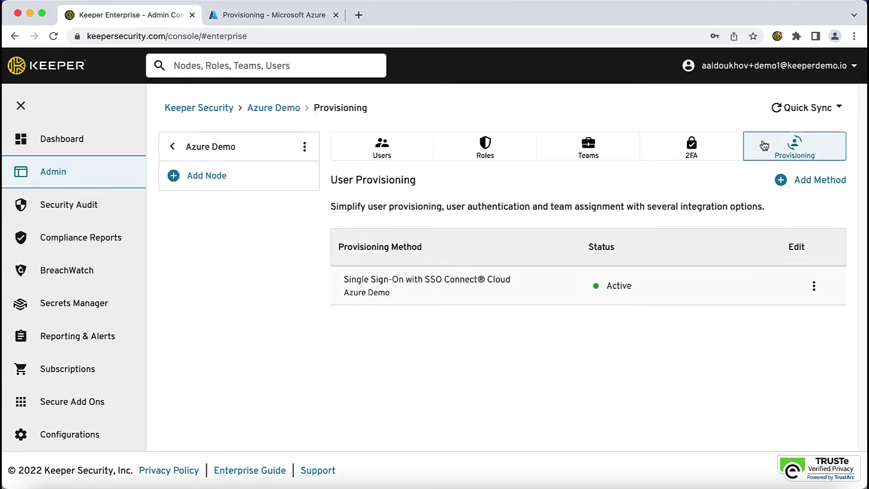
left_click(781, 181)
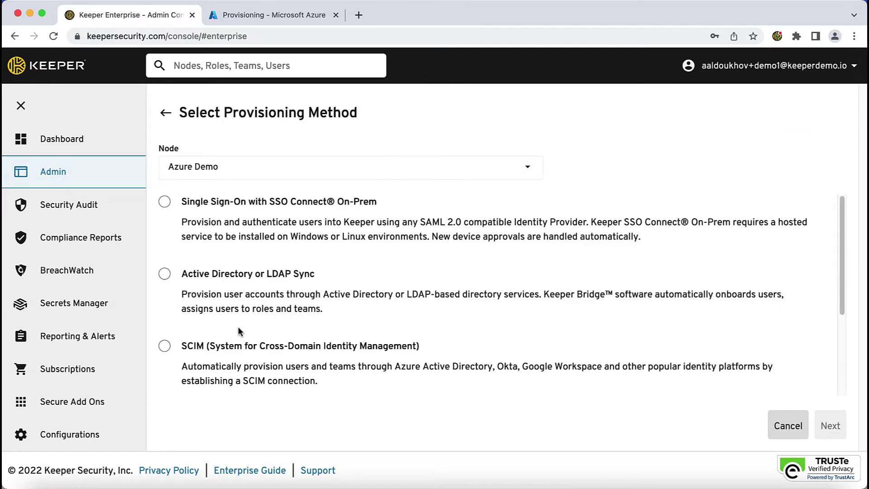
left_click(199, 348)
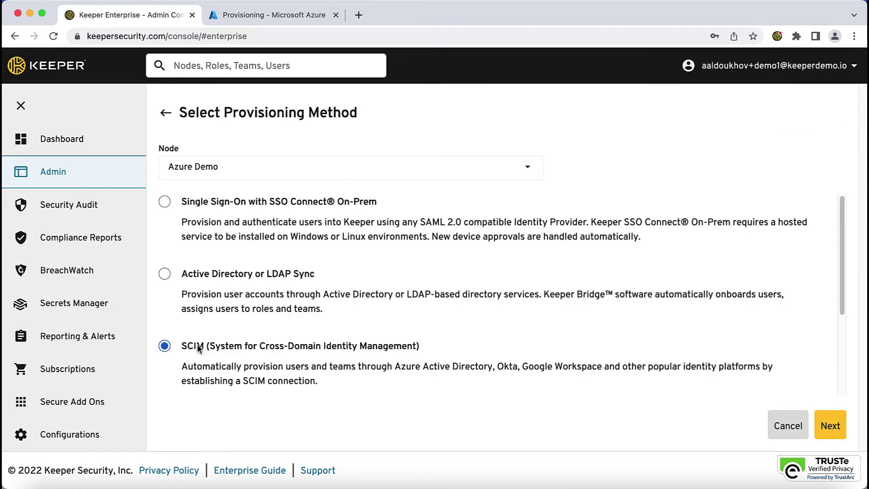
left_click(819, 418)
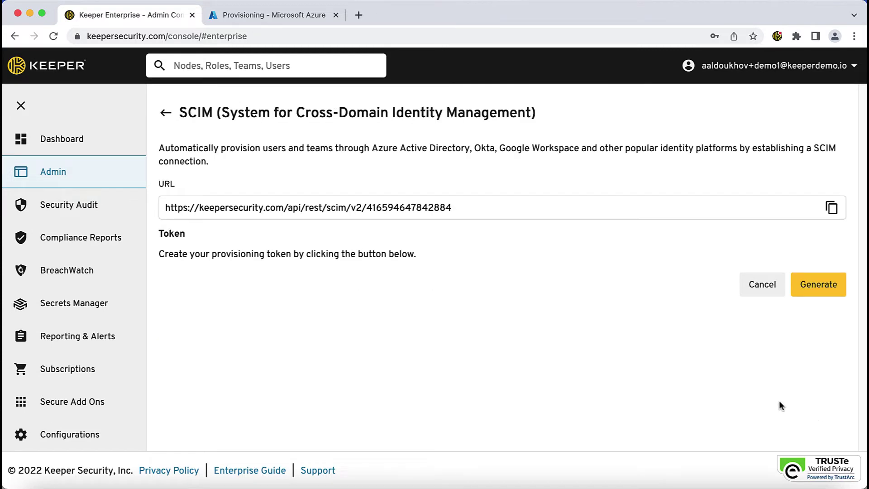
left_click(841, 291)
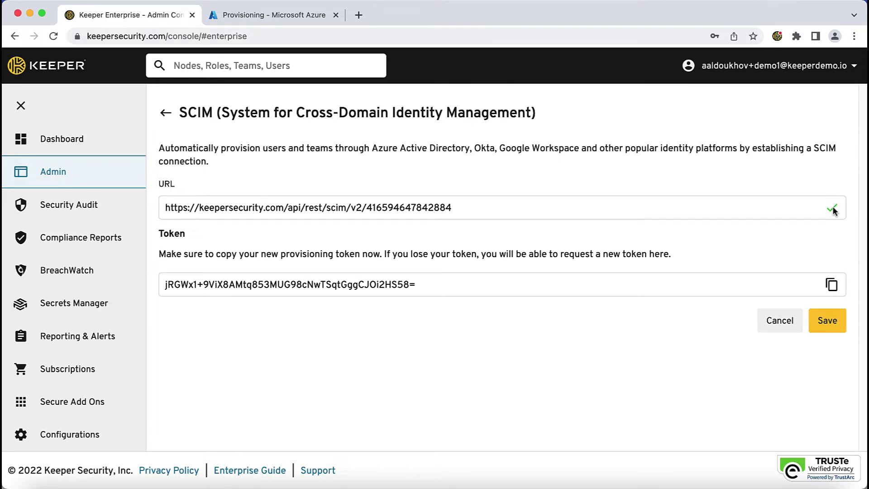
Step: Fill Azure's admin credentials with Keeper's SCIM tenant URL and the copied secret token
left_click(299, 15)
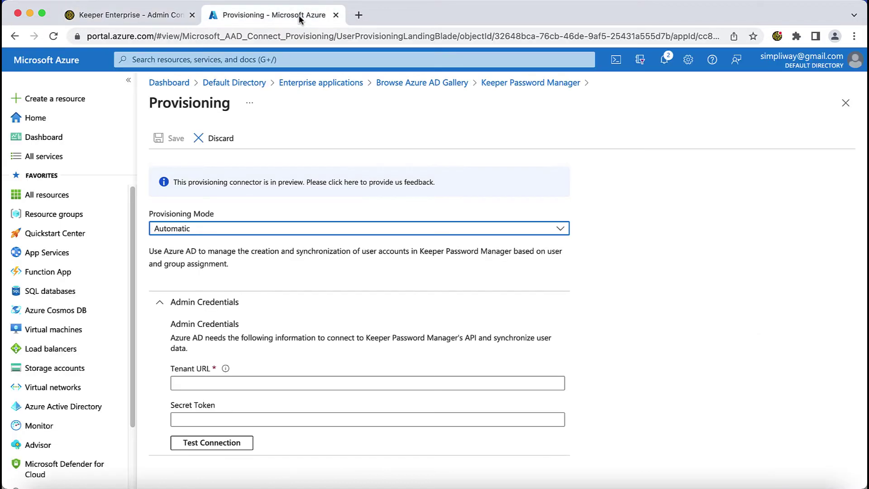
left_click(347, 382)
key("super+v")
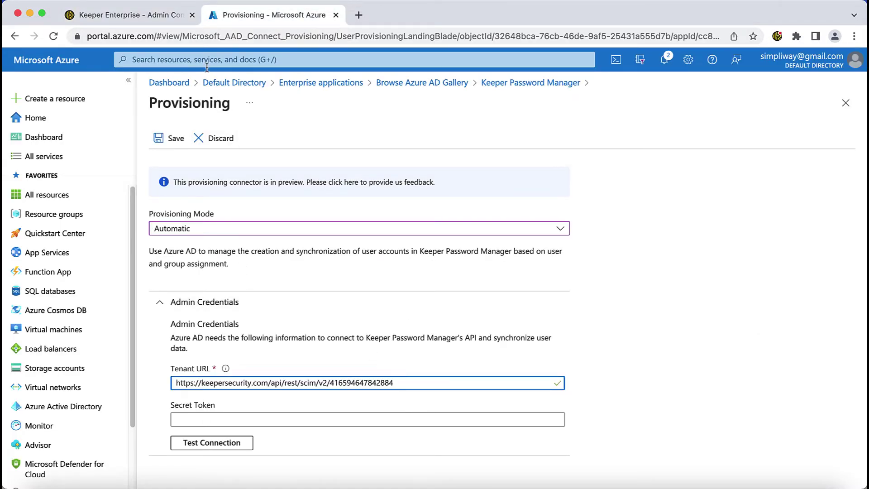
left_click(168, 17)
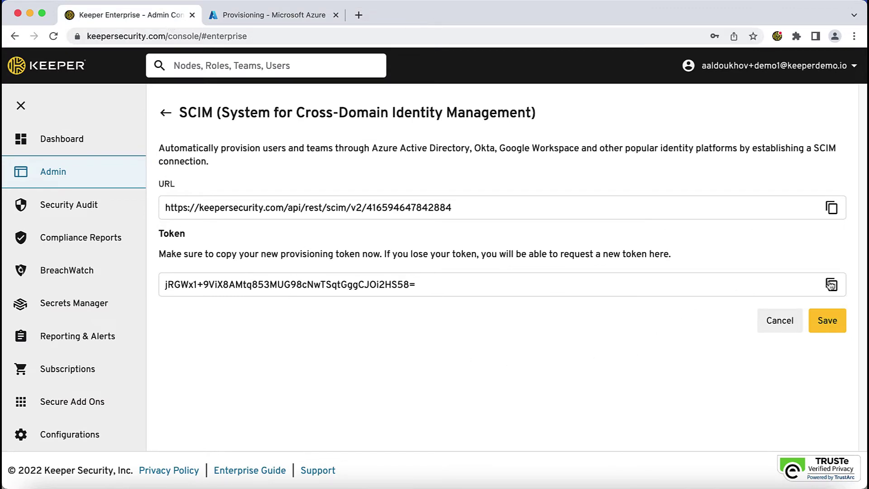
left_click(832, 285)
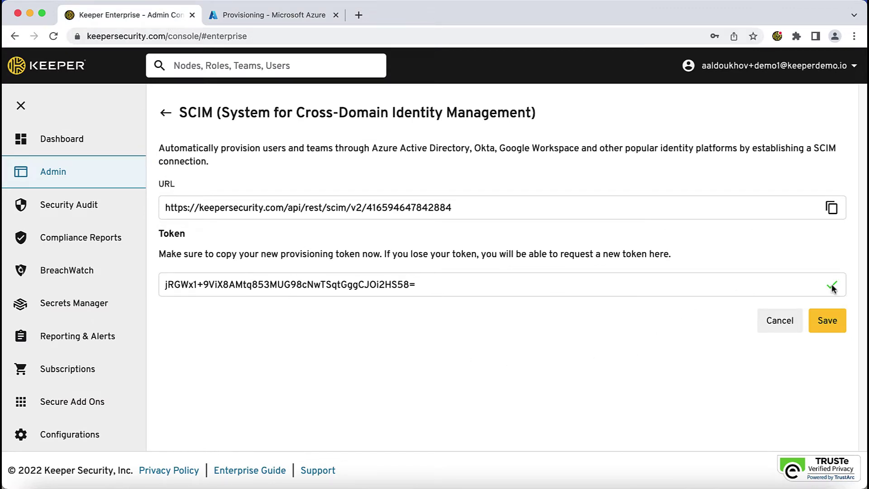
left_click(309, 16)
left_click(238, 420)
key("super+v")
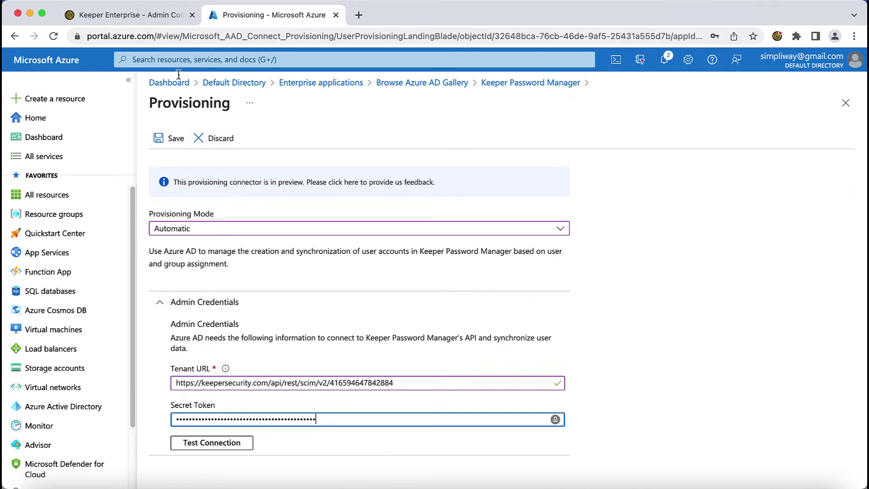
Step: Save the SCIM connection on Keeper's provisioning page
left_click(155, 20)
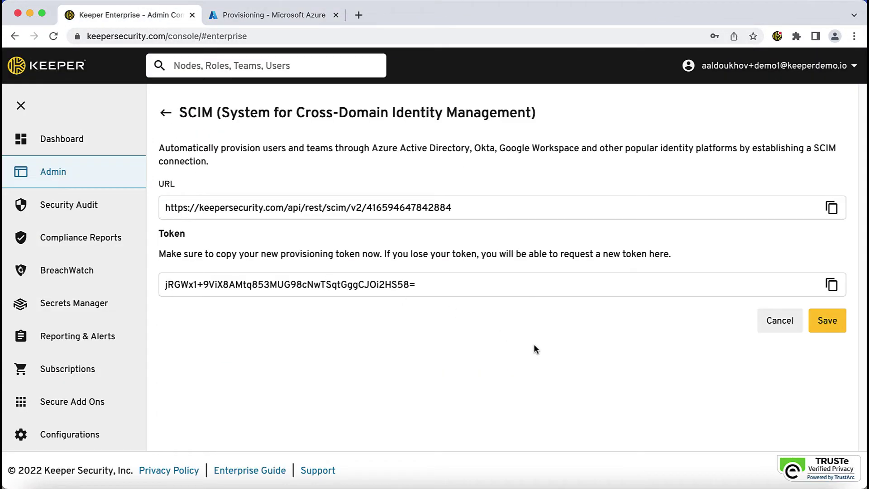
left_click(817, 323)
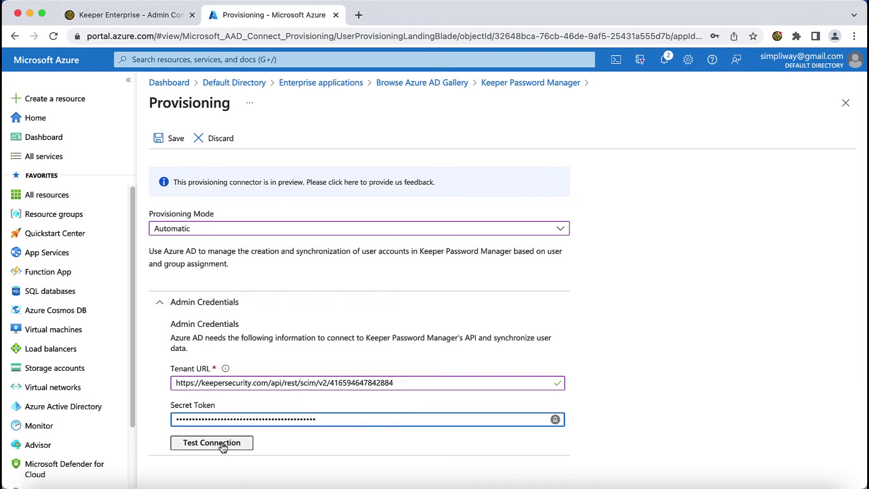
Step: Test and save the credentials, turn Provisioning Status On and save, then view Users and groups
left_click(223, 446)
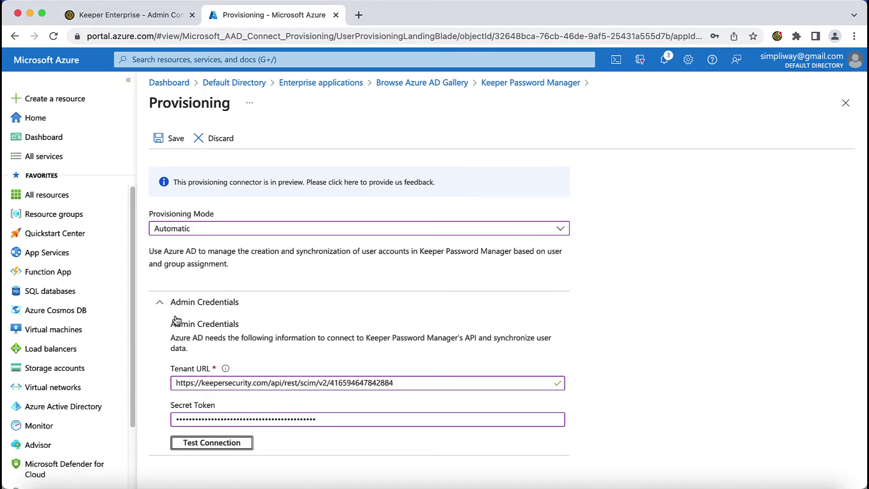
left_click(163, 141)
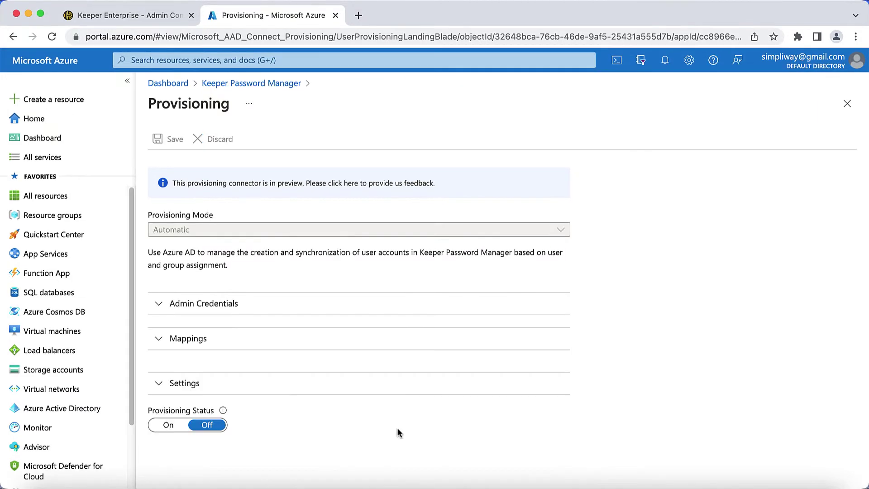
left_click(168, 426)
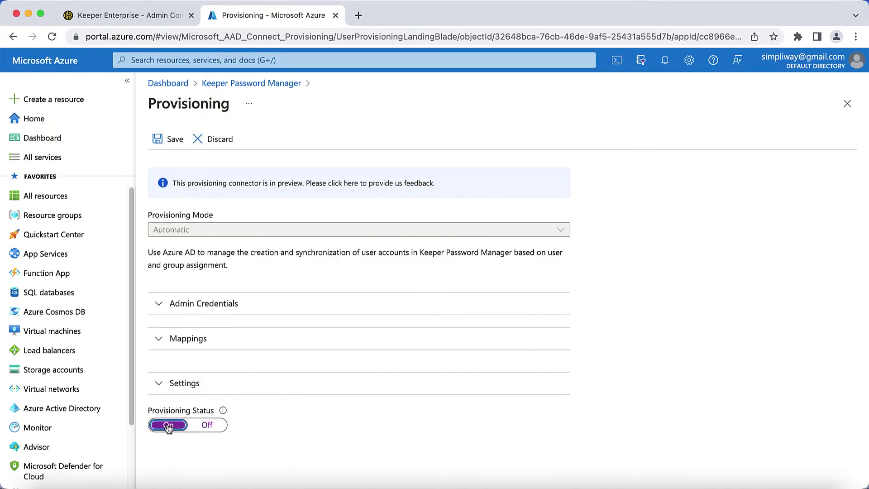
left_click(178, 143)
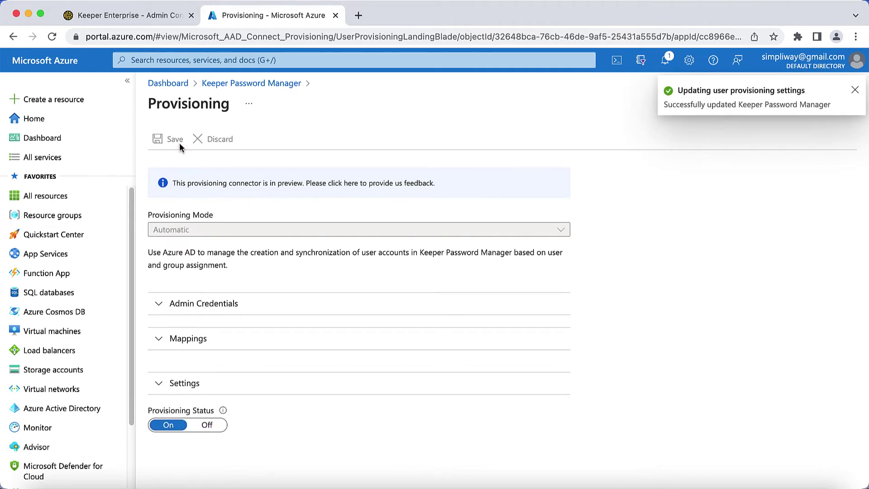
left_click(234, 272)
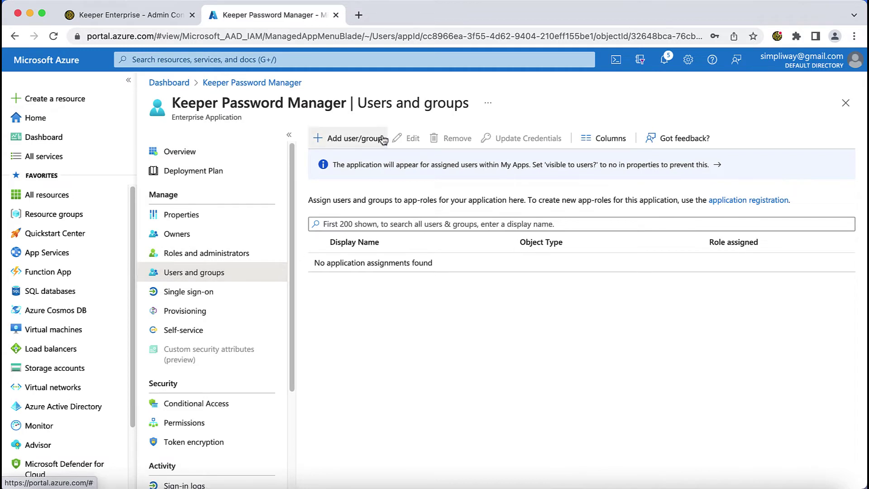
Step: Assign the found directory user to the Keeper Password Manager application
left_click(377, 139)
left_click(181, 163)
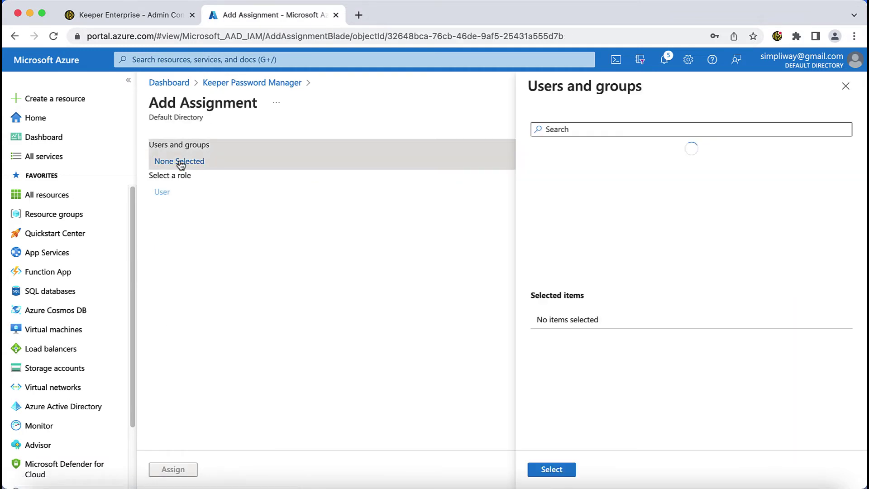
type("alice")
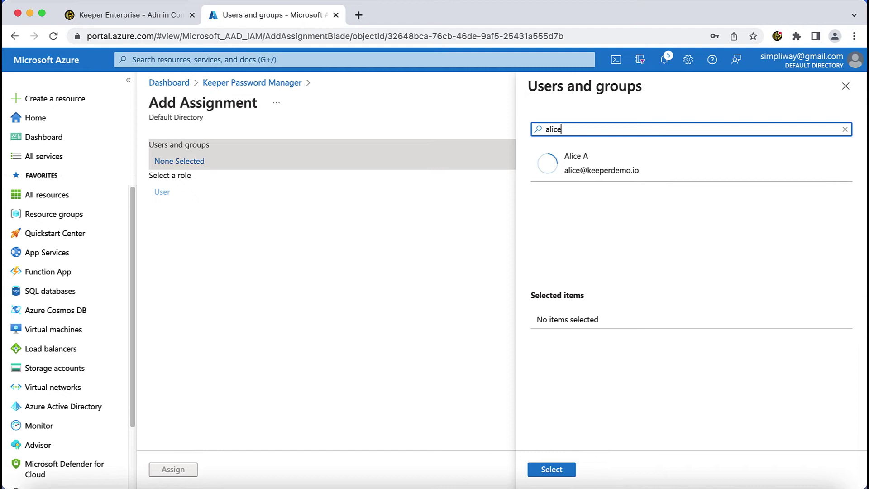
left_click(622, 167)
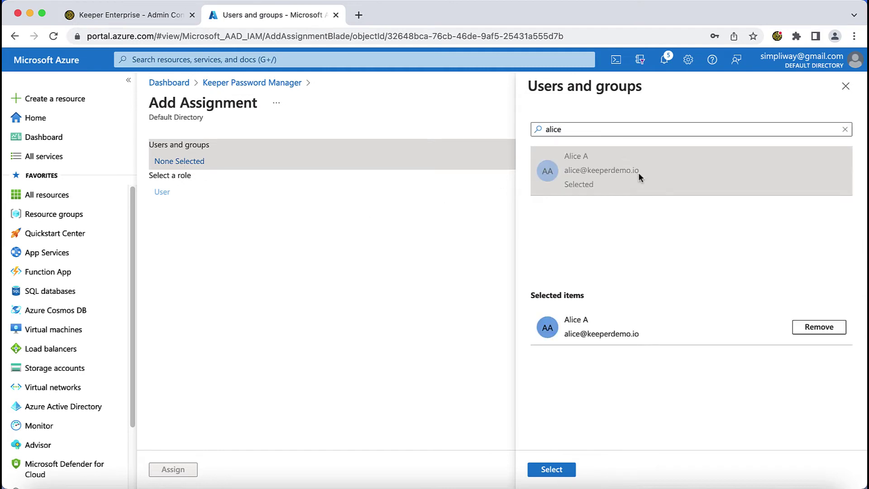
left_click(547, 469)
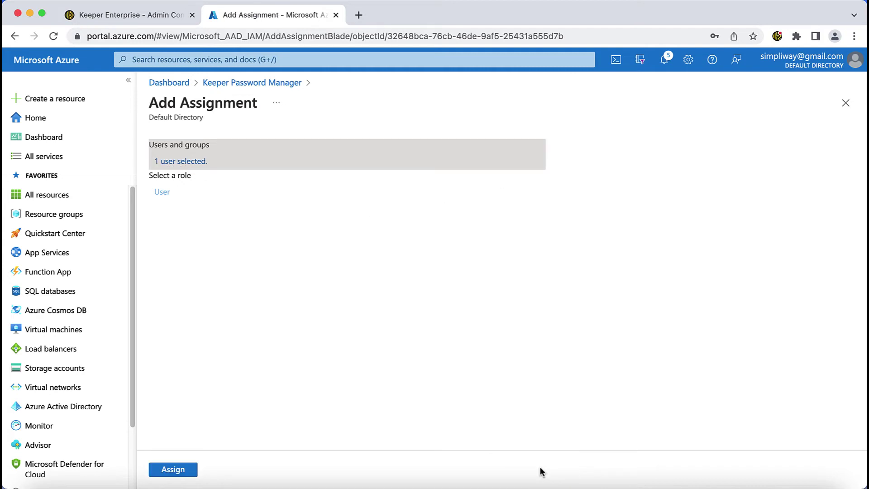
left_click(192, 470)
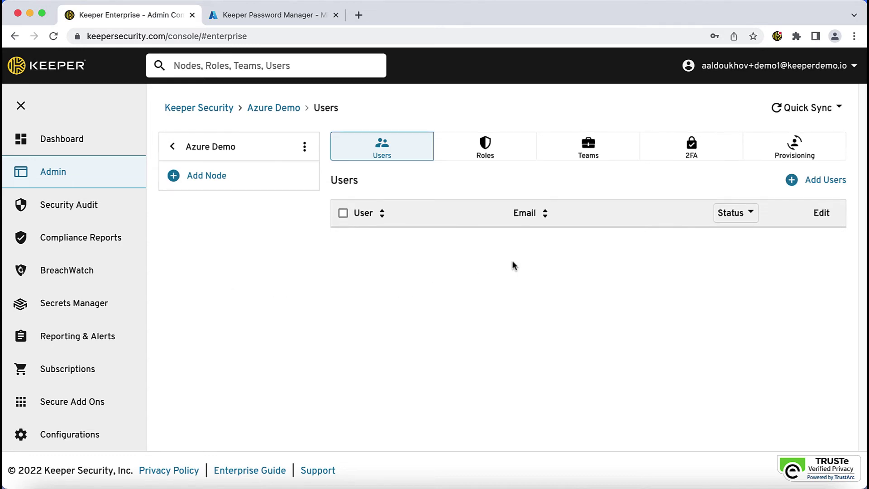
left_click(788, 113)
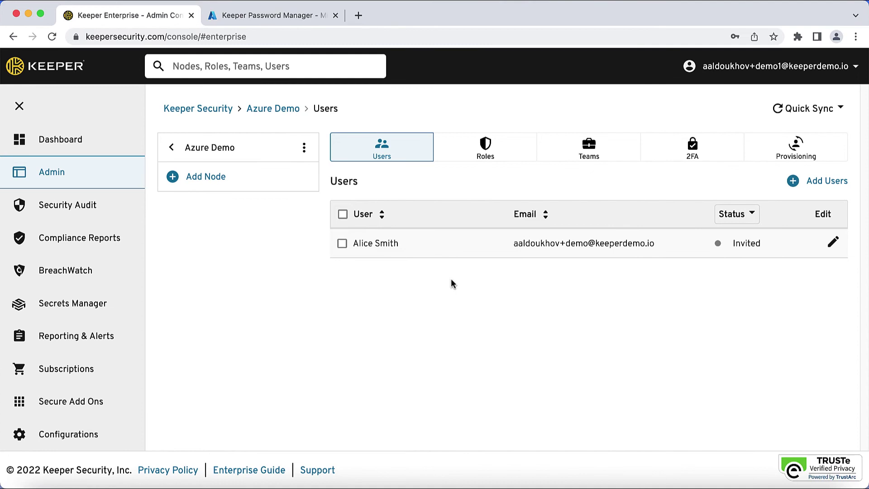
left_click(519, 247)
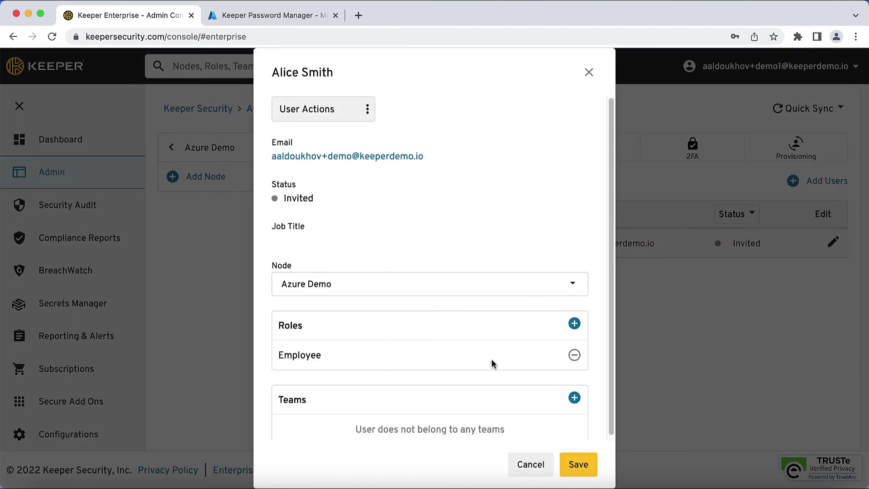
left_click(533, 466)
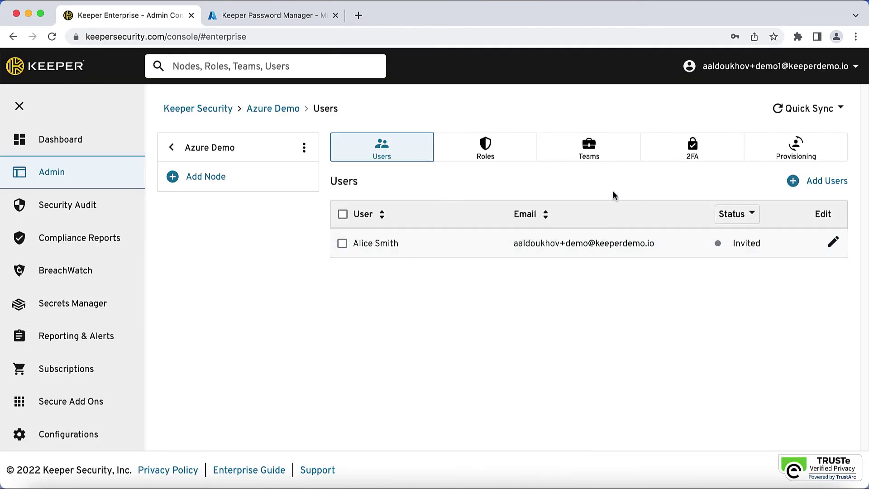
Step: Add Demo Role to Demo Team under the node's Teams
left_click(609, 158)
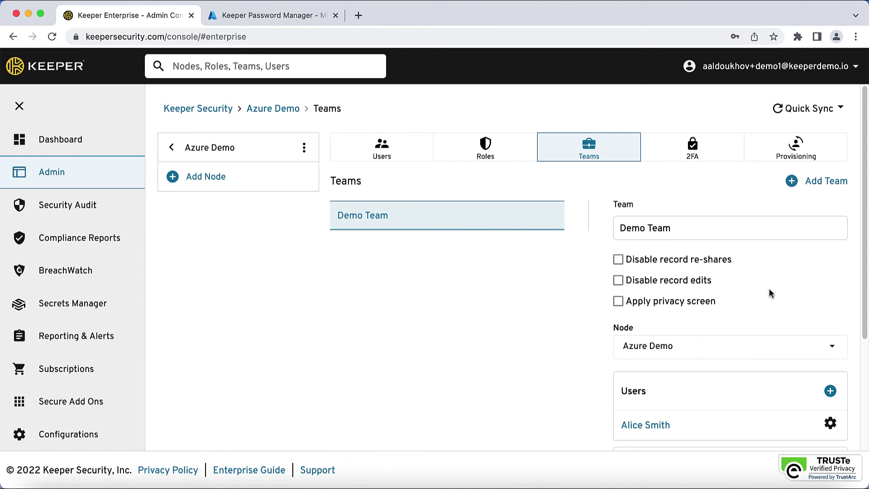
scroll(770, 289, "down", 2)
scroll(770, 288, "down", 2)
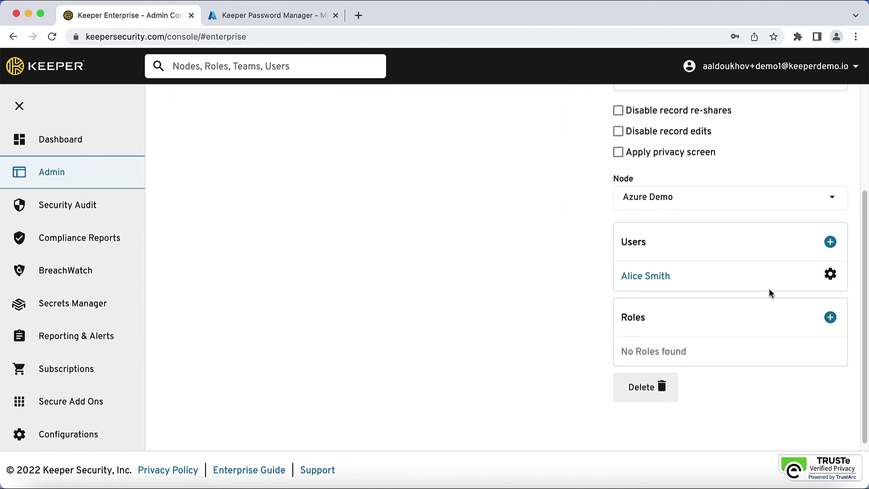
left_click(830, 319)
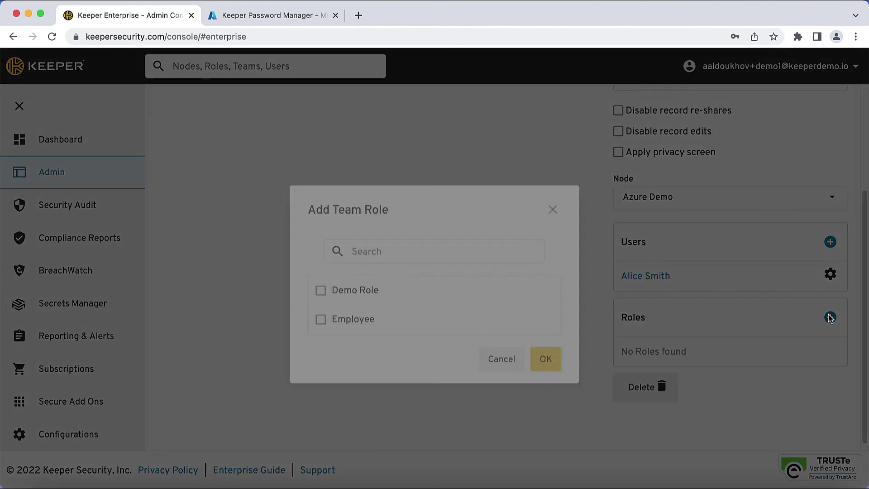
left_click(319, 274)
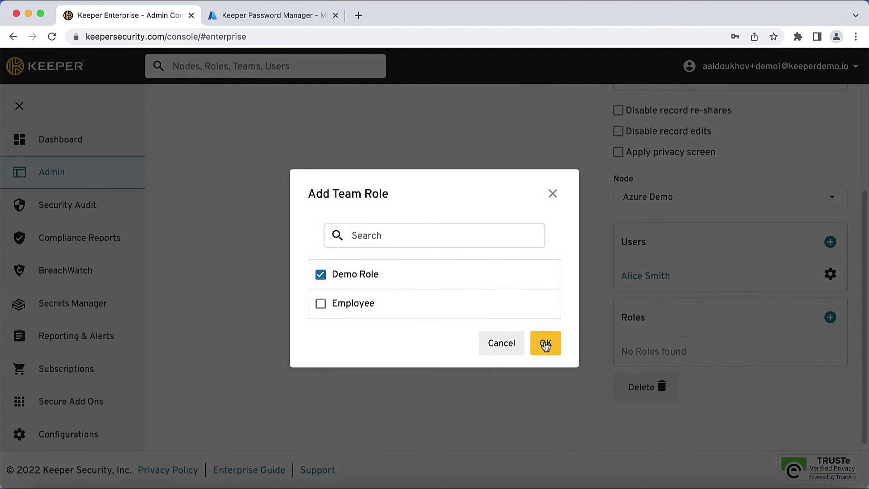
left_click(546, 344)
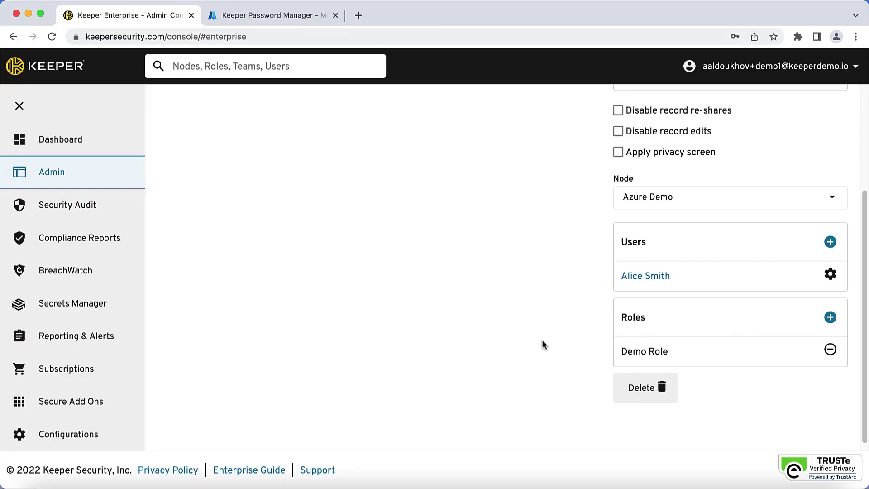